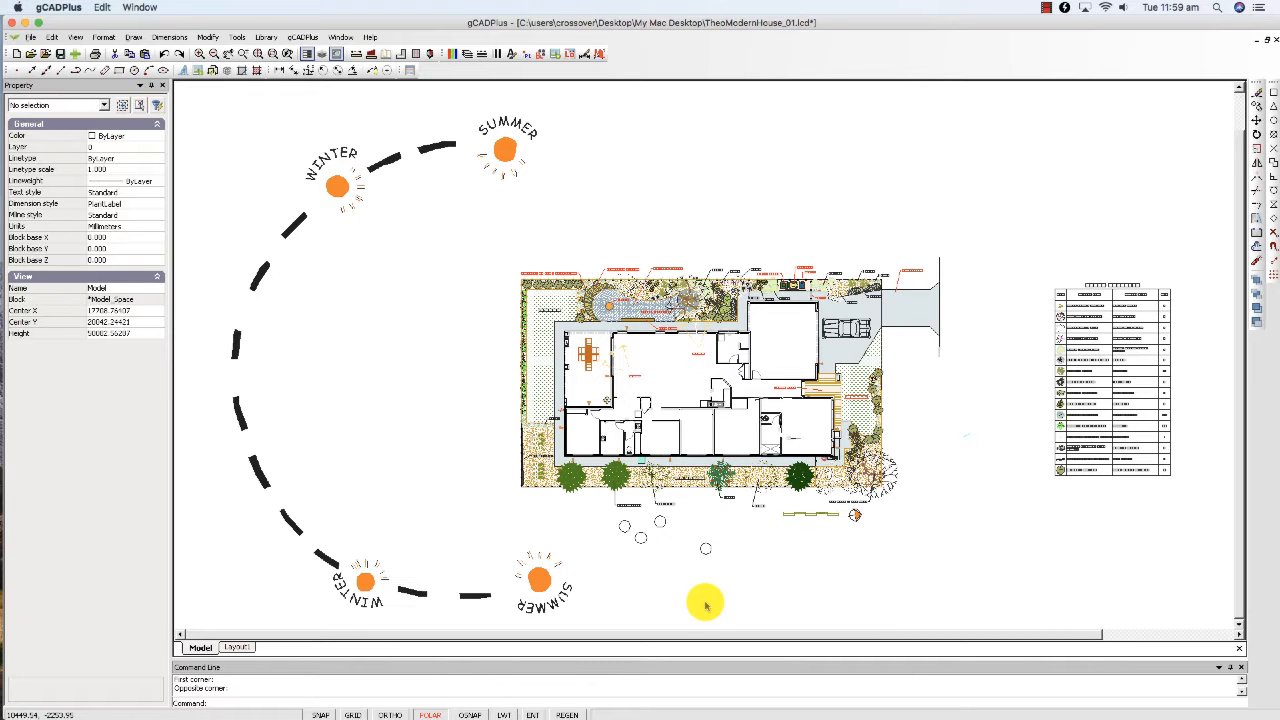
Draw three connected line segments in the empty area below the site plan, the last about 2588 mm long, and inspect that segment's properties
{"action": "scroll", "coordinate": [733, 520], "scroll_direction": "up", "scroll_amount": 4}
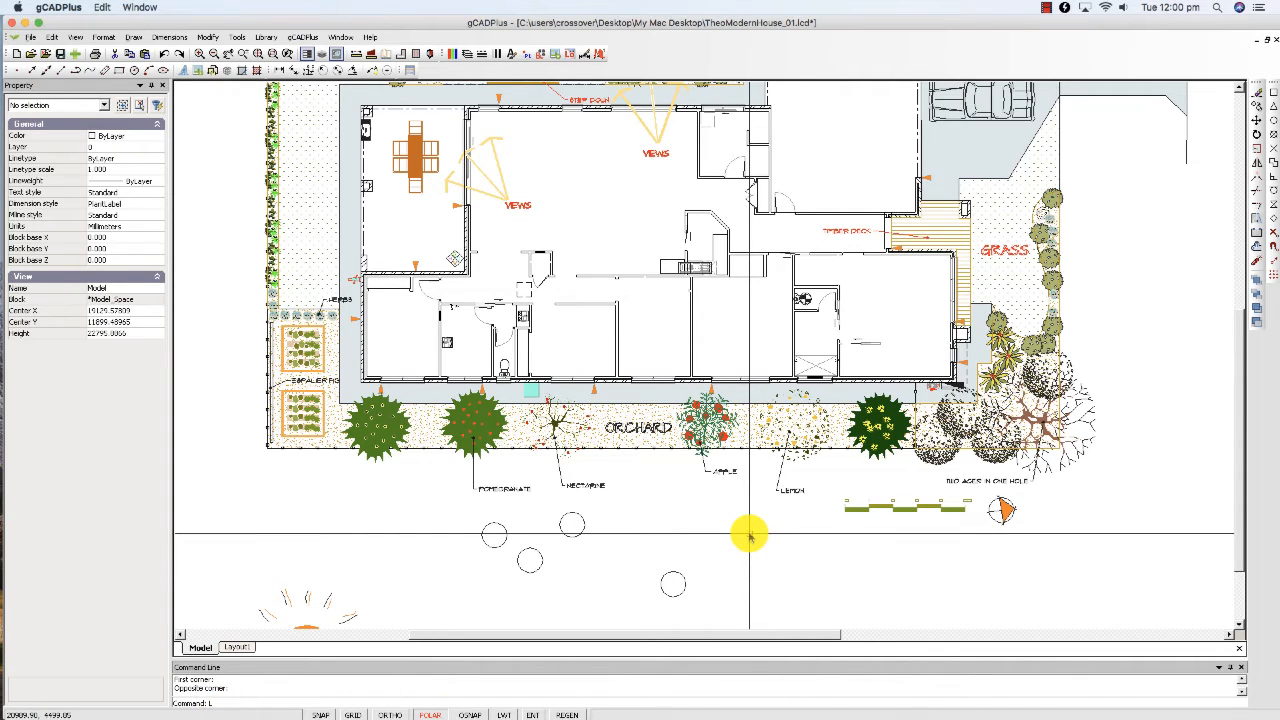
{"action": "key", "text": "Return"}
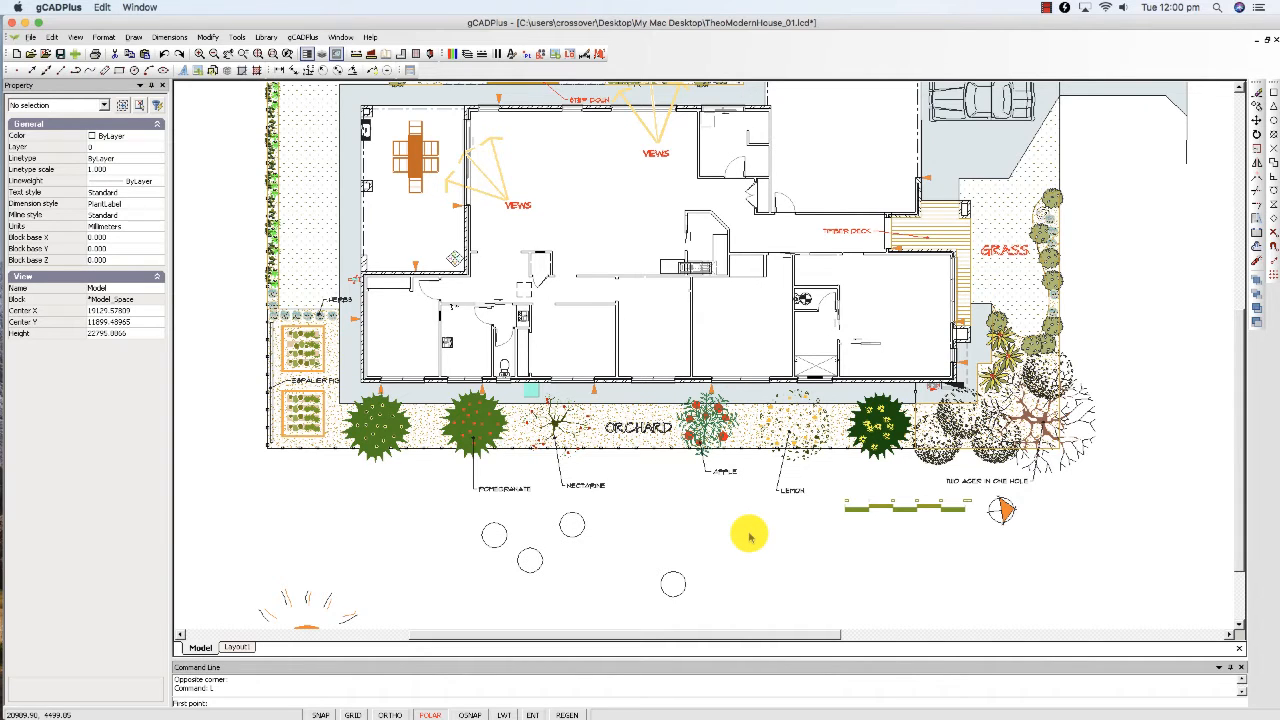
{"action": "left_click", "coordinate": [749, 591]}
{"action": "left_click", "coordinate": [789, 552]}
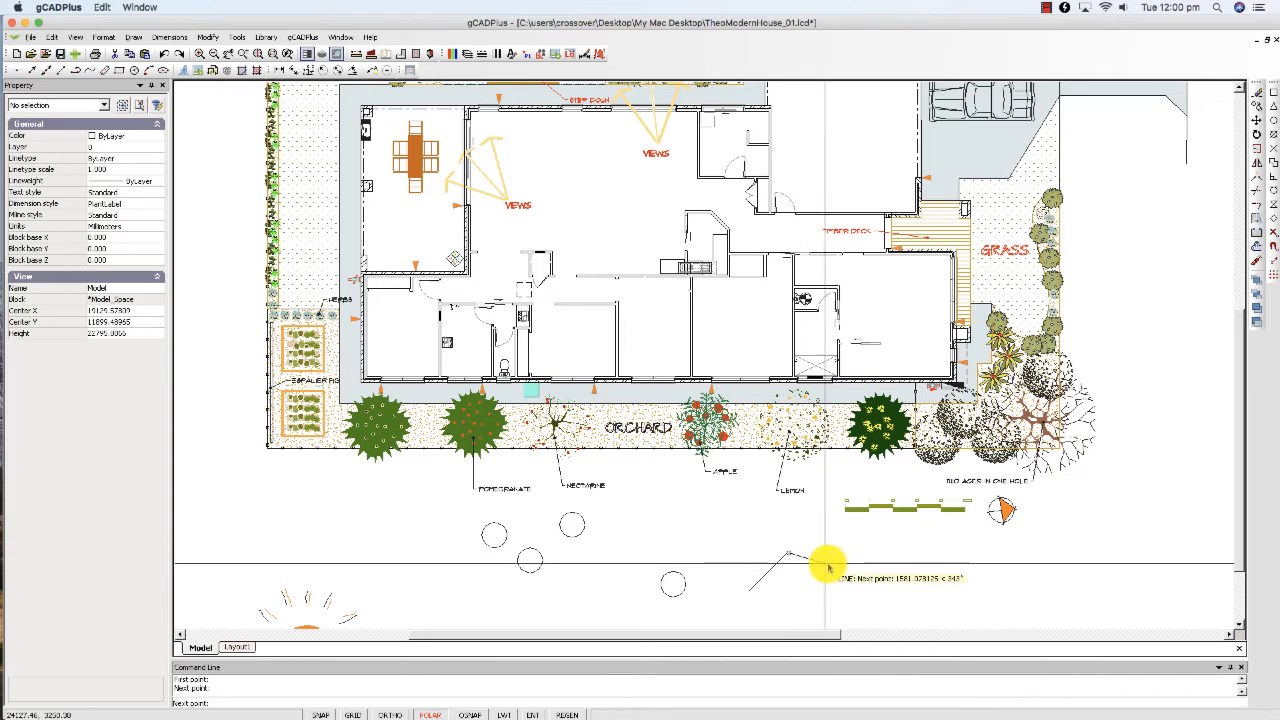
{"action": "left_click", "coordinate": [828, 563]}
{"action": "left_click", "coordinate": [889, 557]}
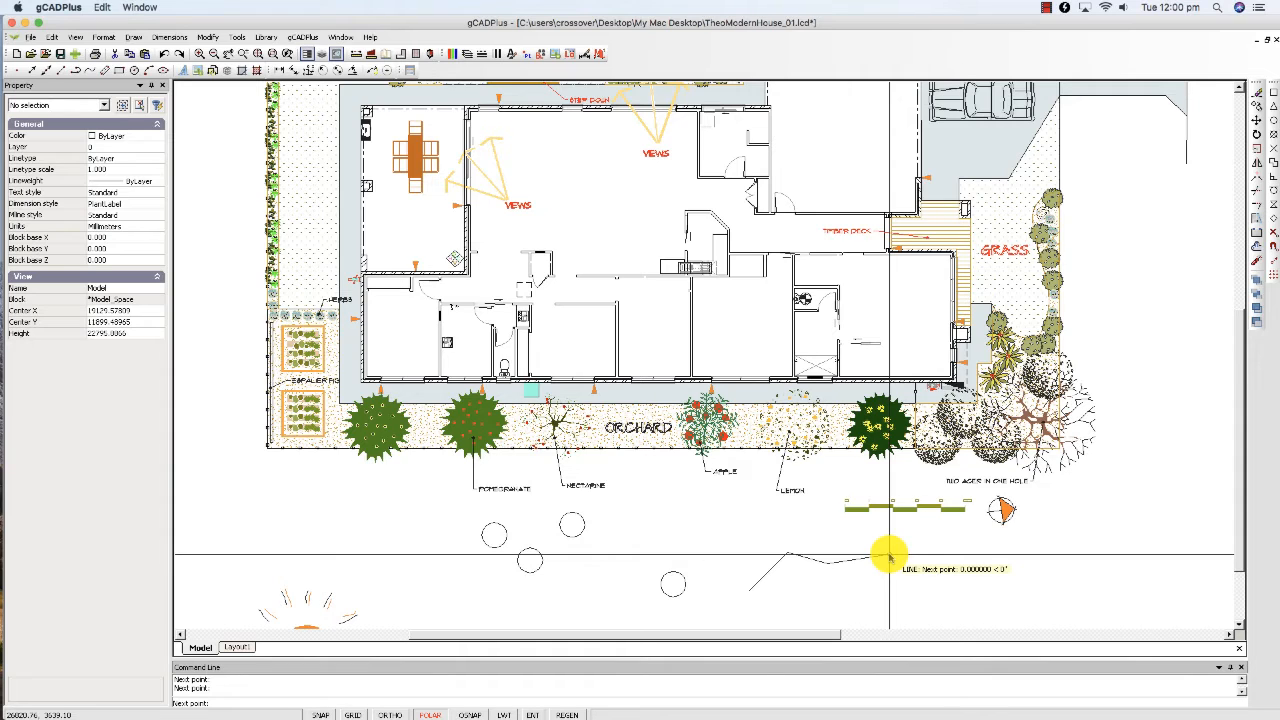
{"action": "right_click", "coordinate": [889, 557]}
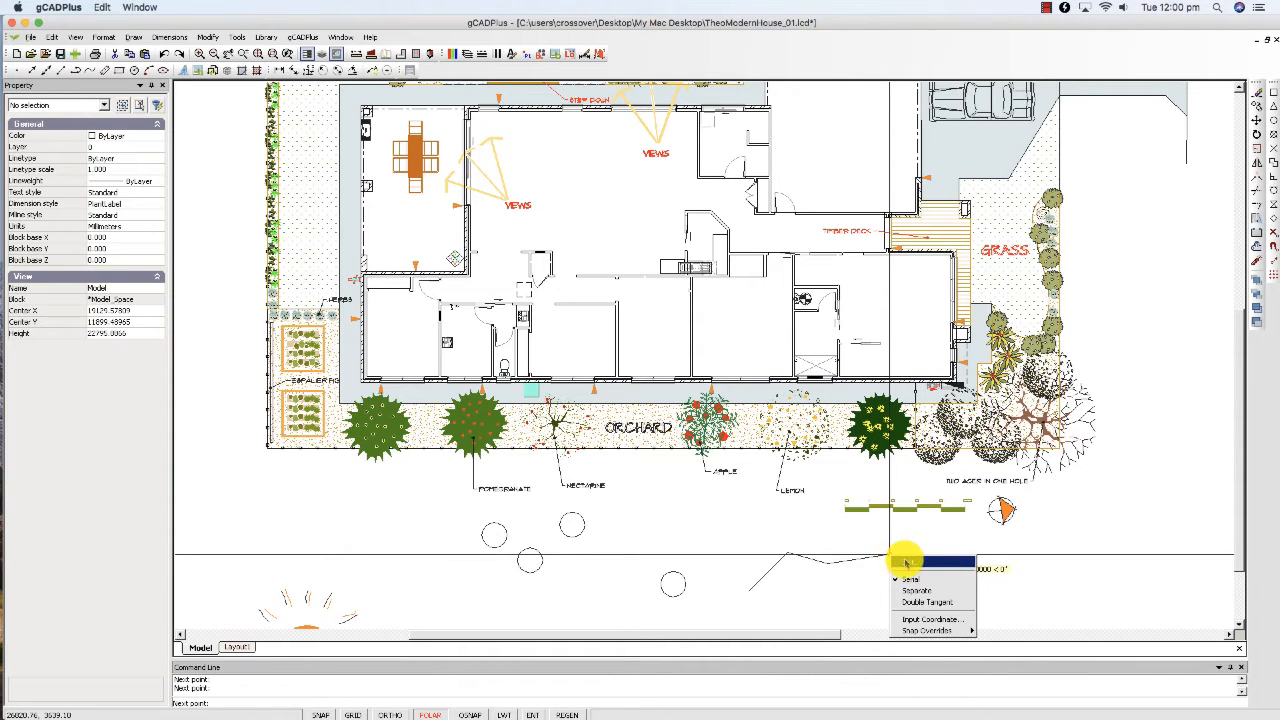
{"action": "left_click", "coordinate": [904, 563]}
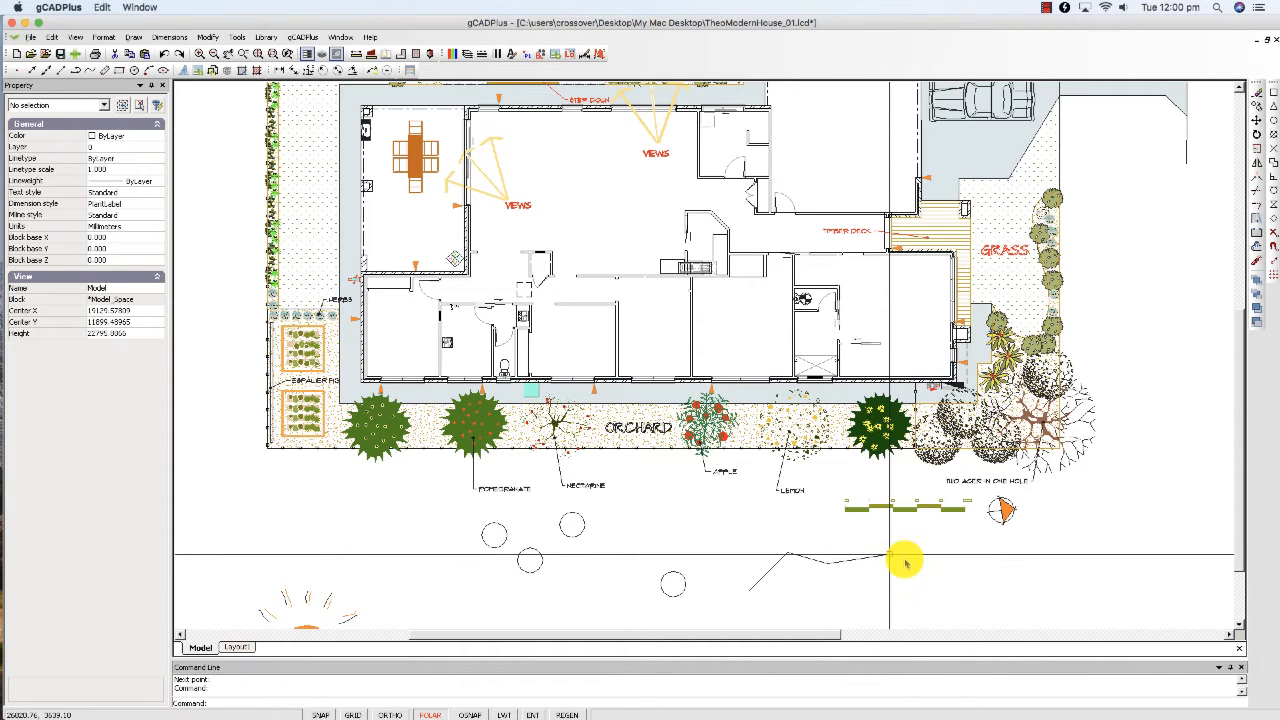
{"action": "left_click", "coordinate": [852, 560]}
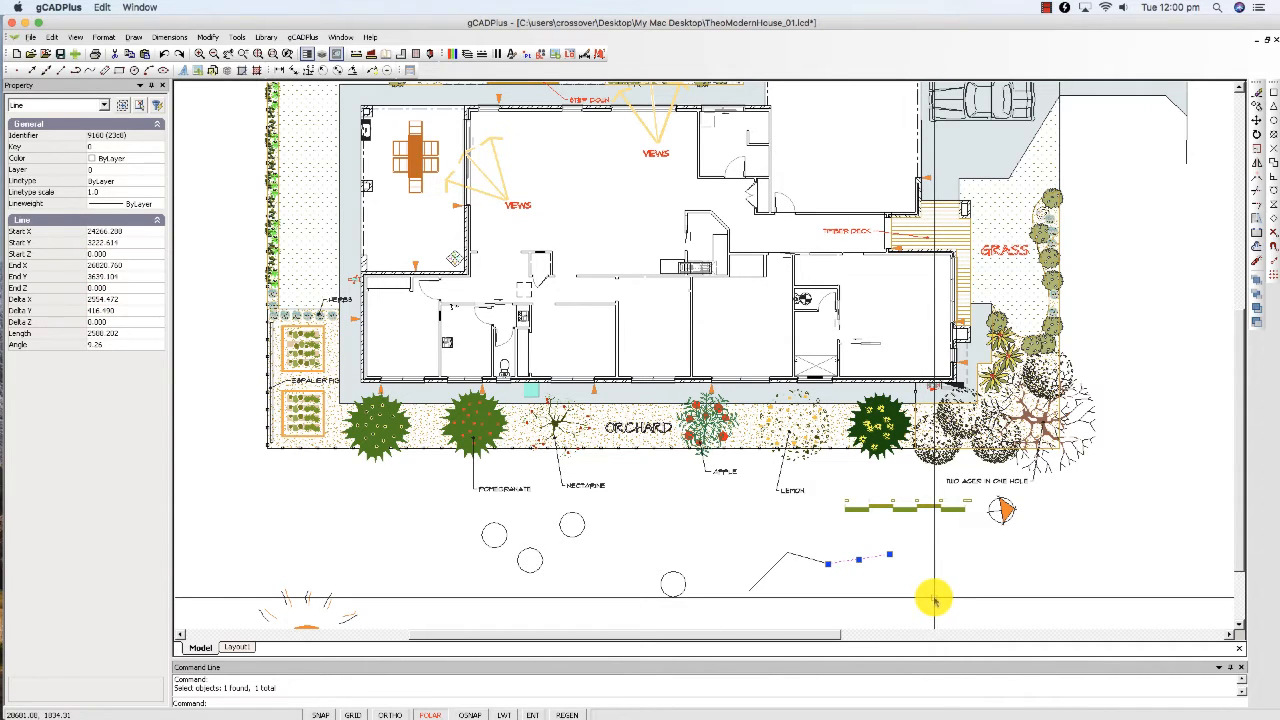
{"action": "key", "text": "Escape"}
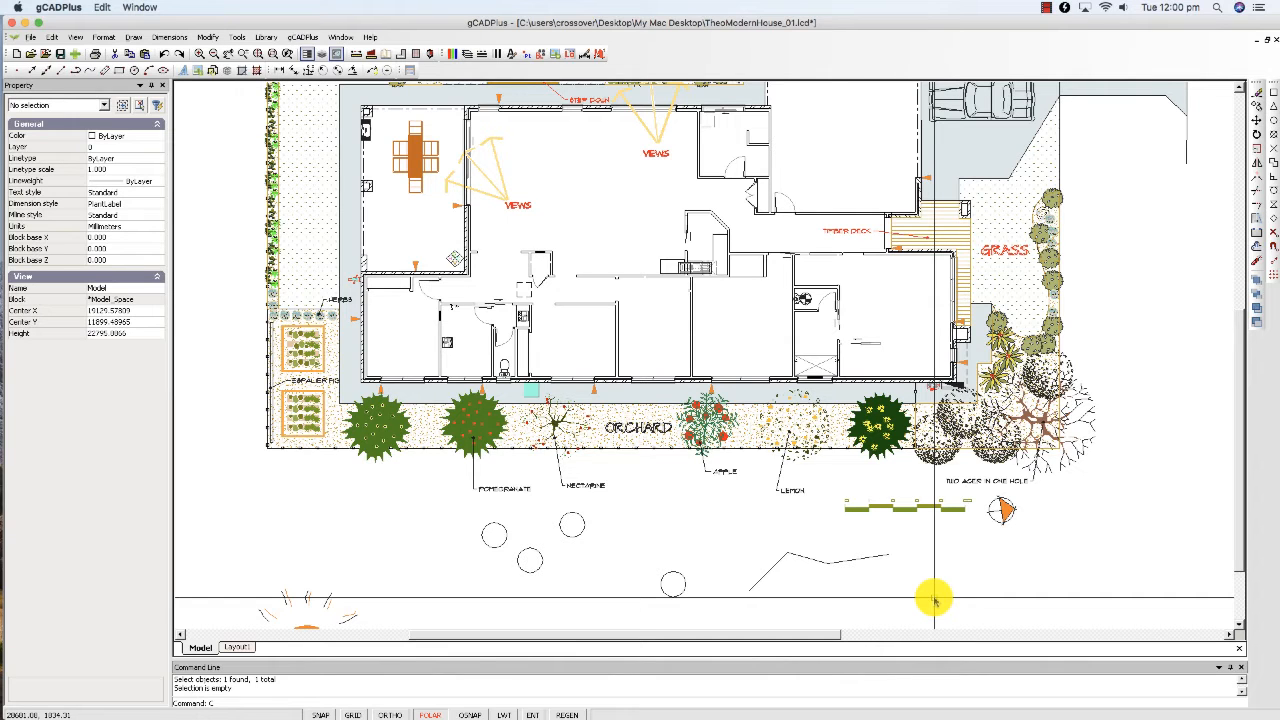
Draw a circle with a radius of about 1139 mm below the orchard's west end and inspect its properties
{"action": "key", "text": "Return"}
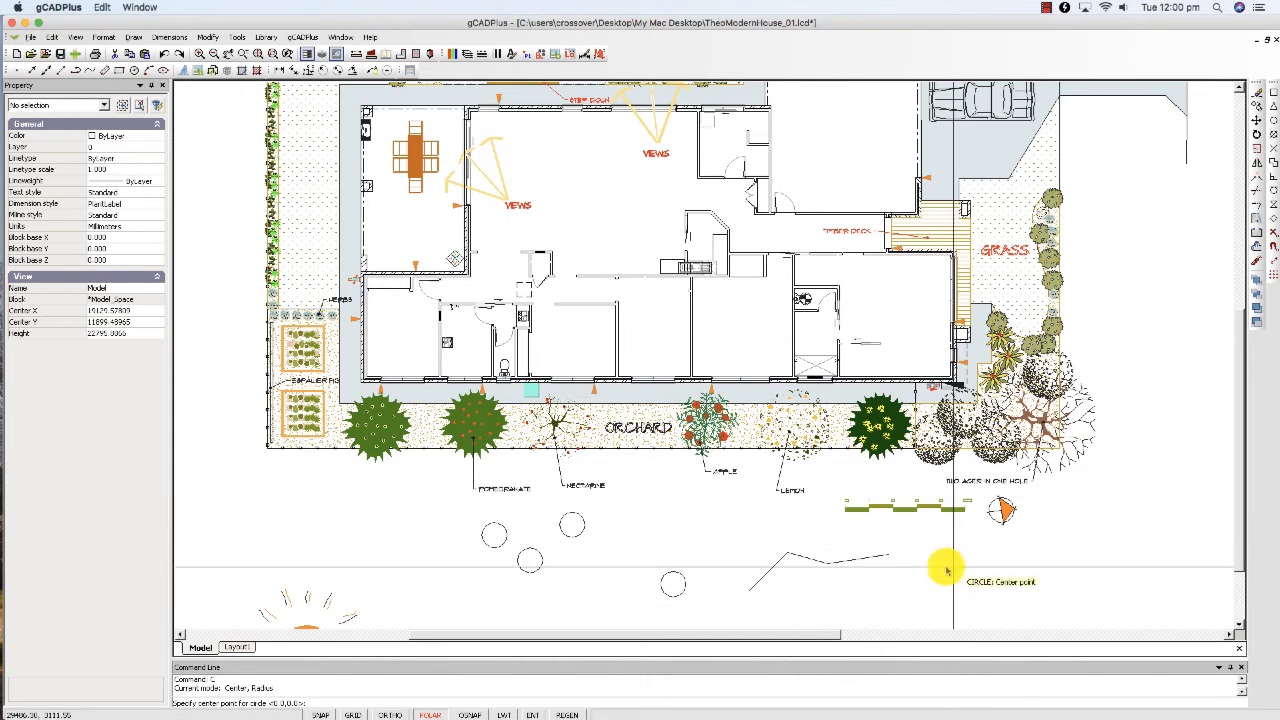
{"action": "left_click", "coordinate": [345, 494]}
{"action": "left_click", "coordinate": [362, 515]}
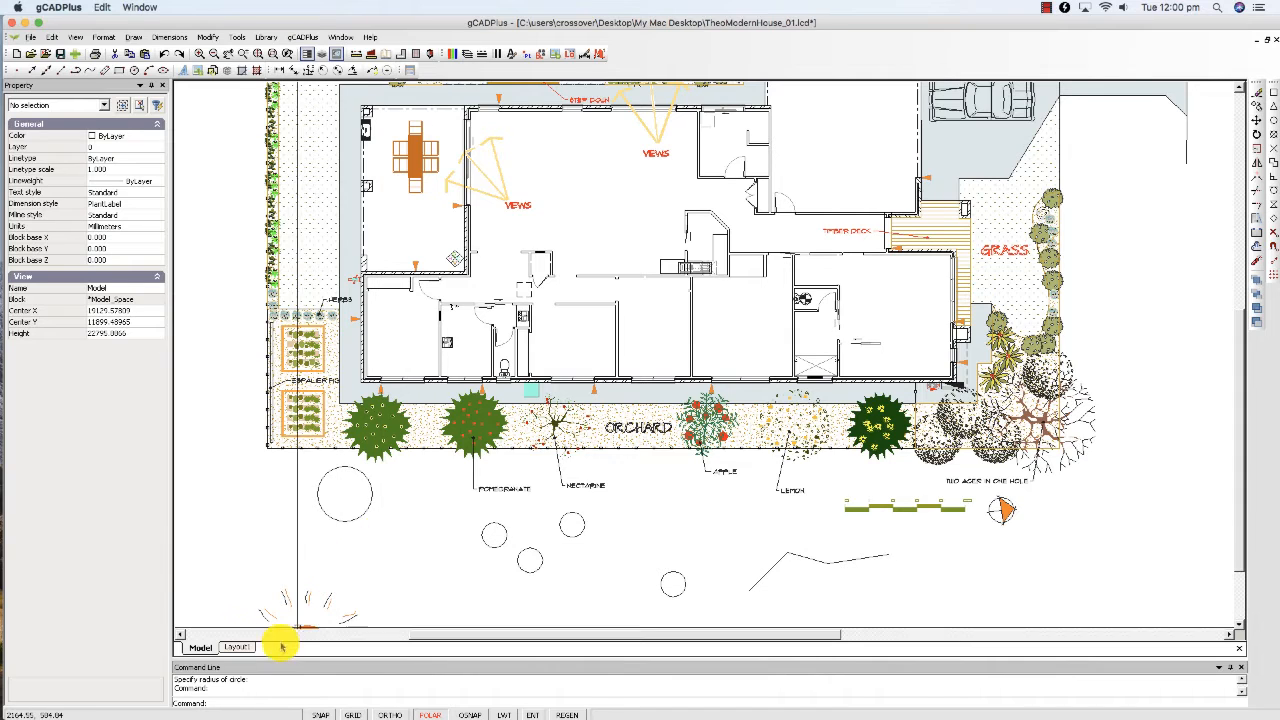
{"action": "left_click", "coordinate": [363, 516]}
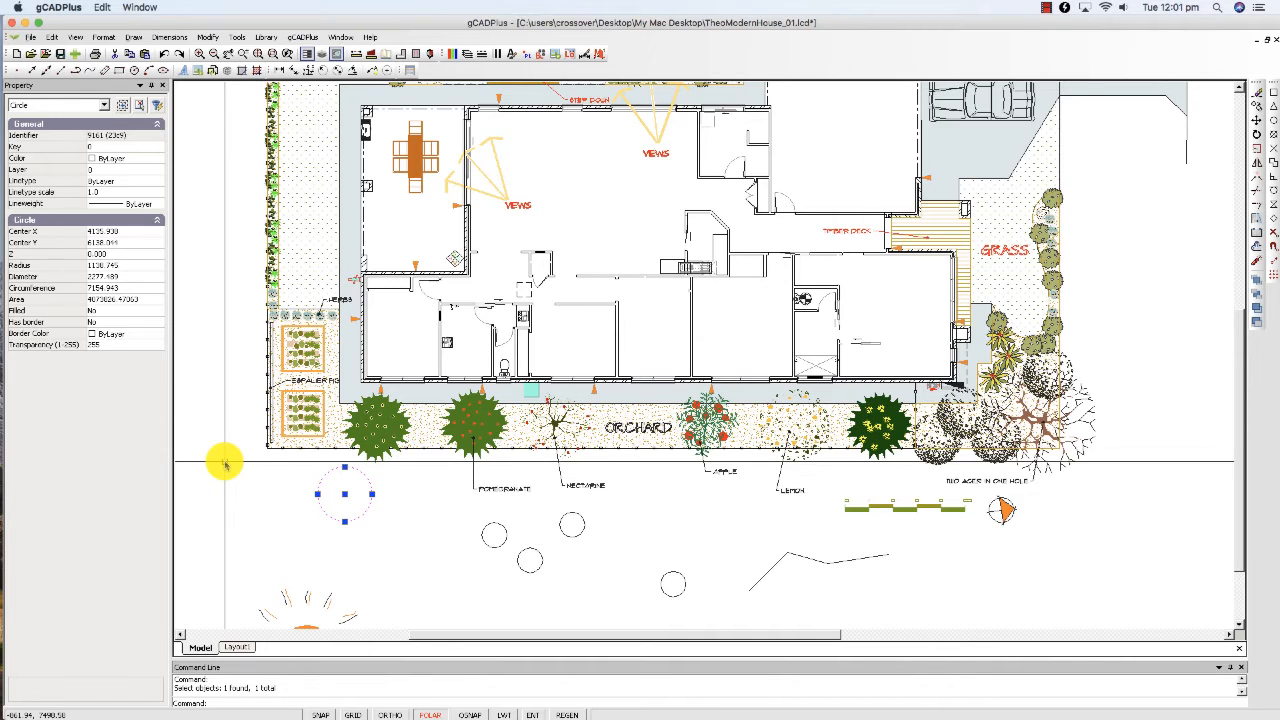
{"action": "key", "text": "Escape"}
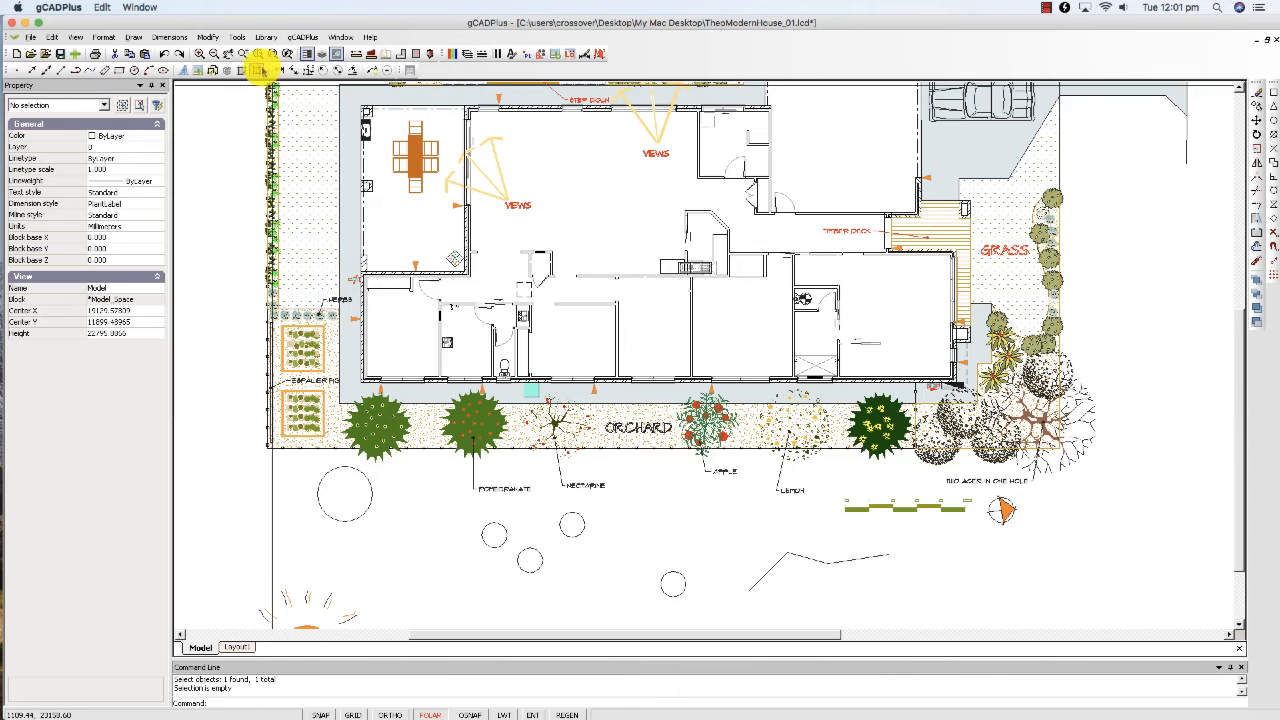
Align the five circles below the orchard by Vertical Center, using the center of the second circle from the west as base point
{"action": "left_click", "coordinate": [207, 37]}
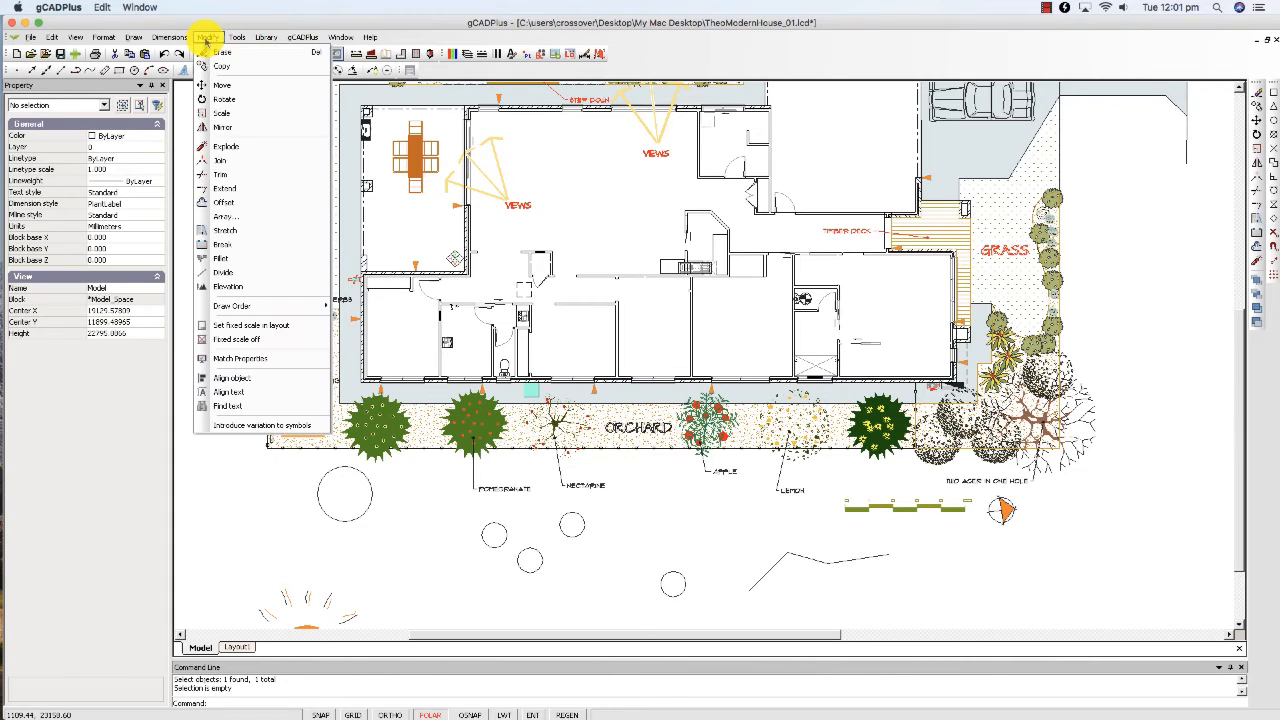
{"action": "left_click", "coordinate": [244, 379]}
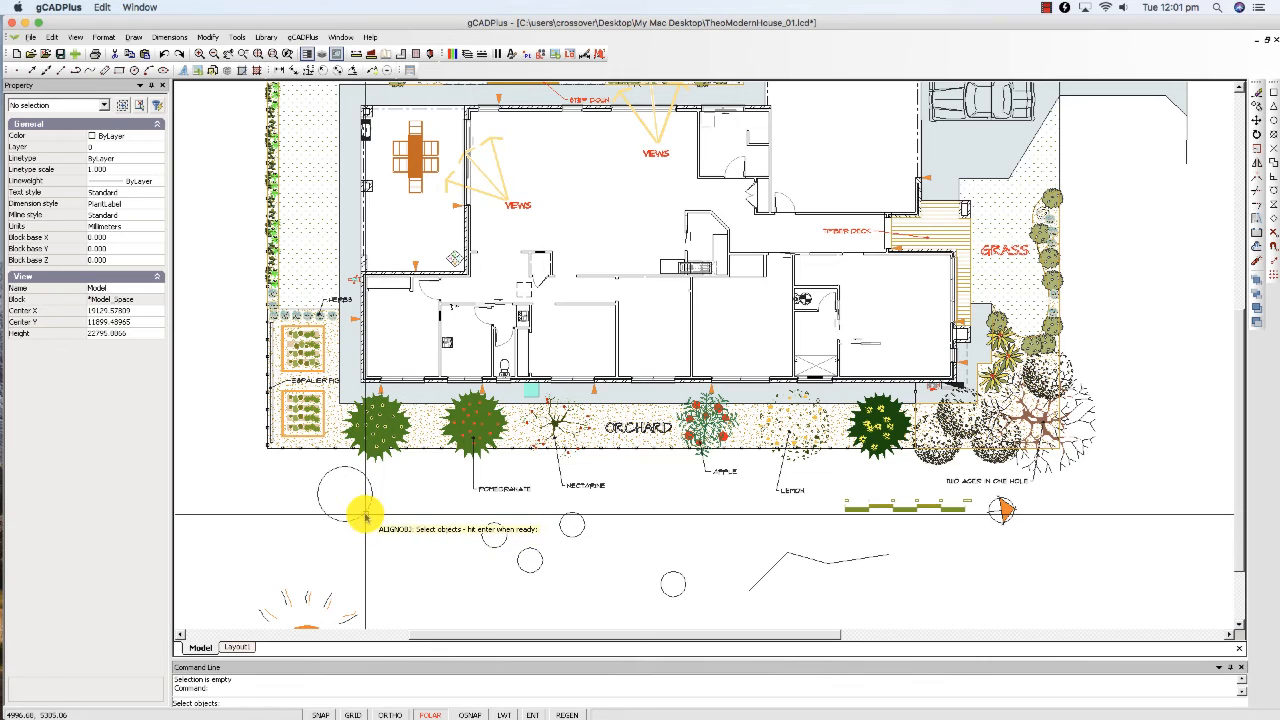
{"action": "left_click", "coordinate": [363, 514]}
{"action": "left_click", "coordinate": [484, 544]}
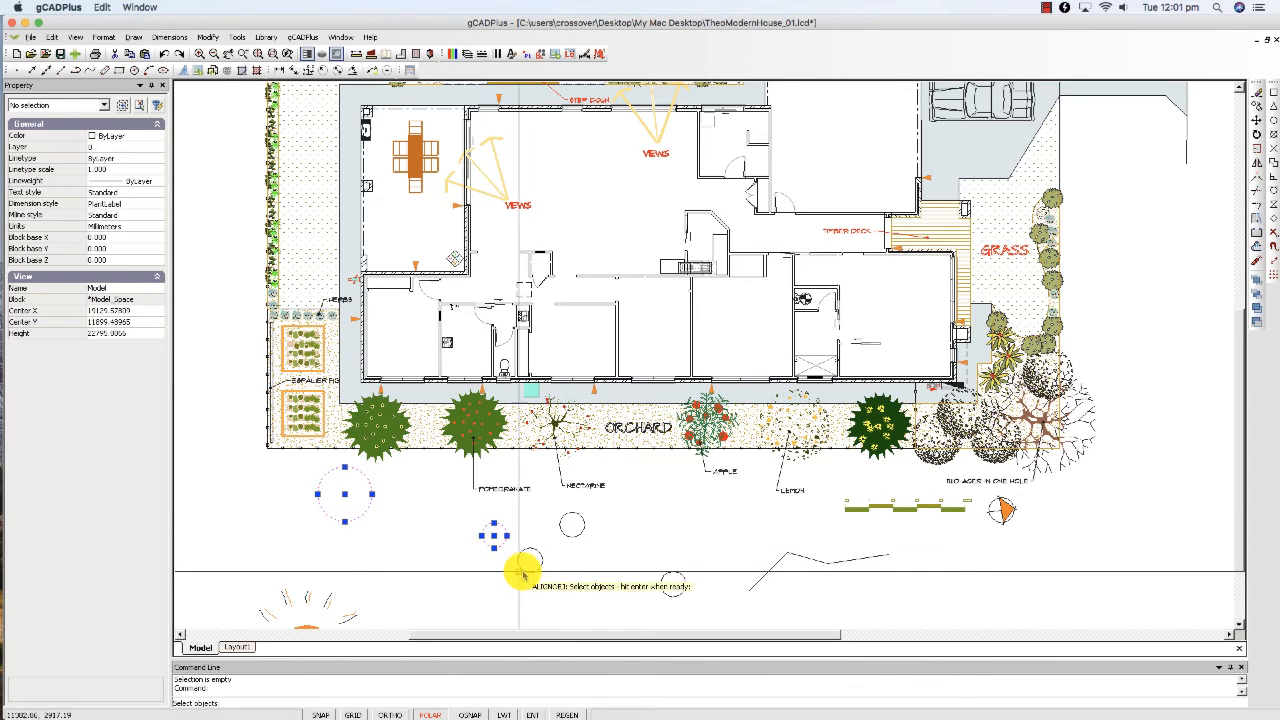
{"action": "left_click", "coordinate": [533, 551]}
{"action": "left_click", "coordinate": [577, 538]}
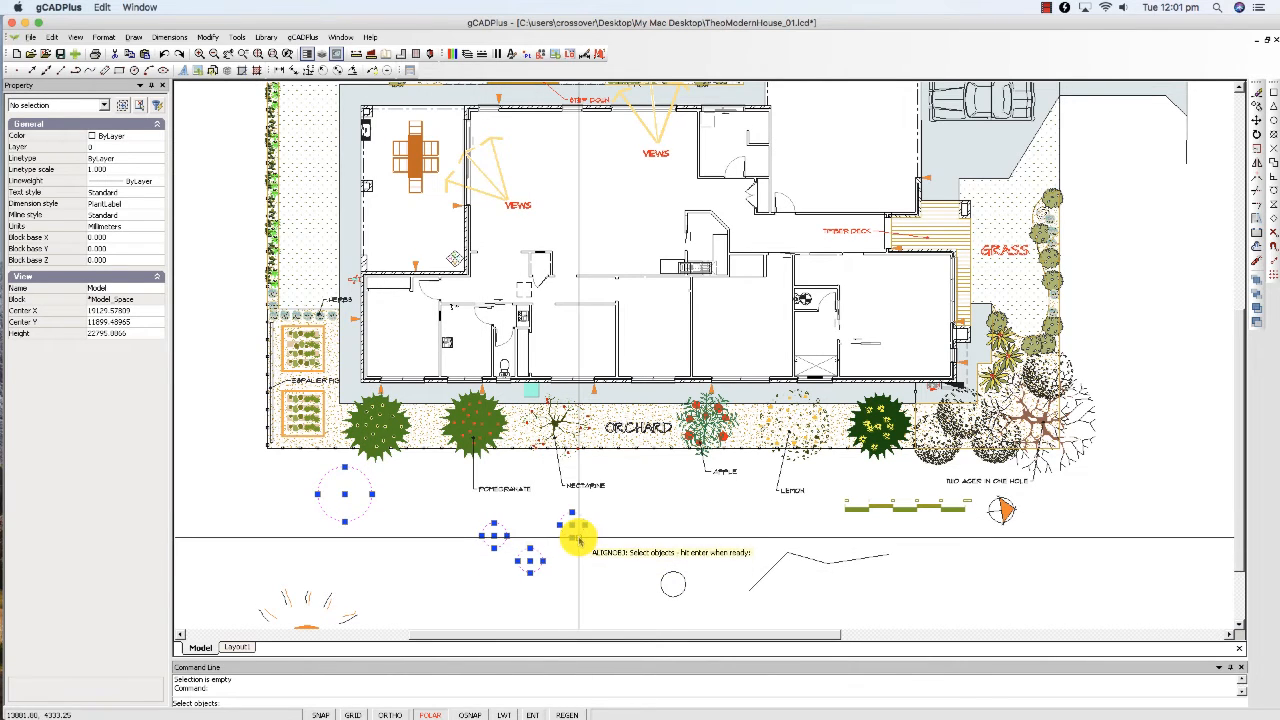
{"action": "left_click", "coordinate": [662, 578]}
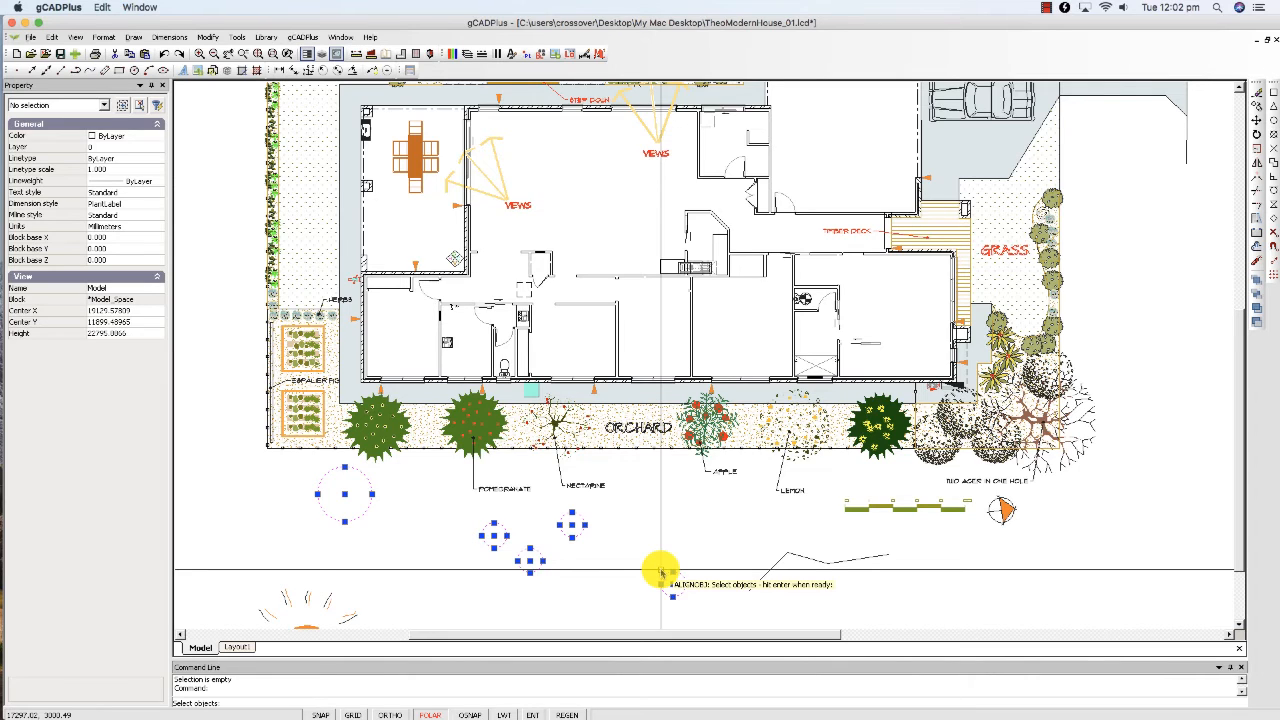
{"action": "key", "text": "Return"}
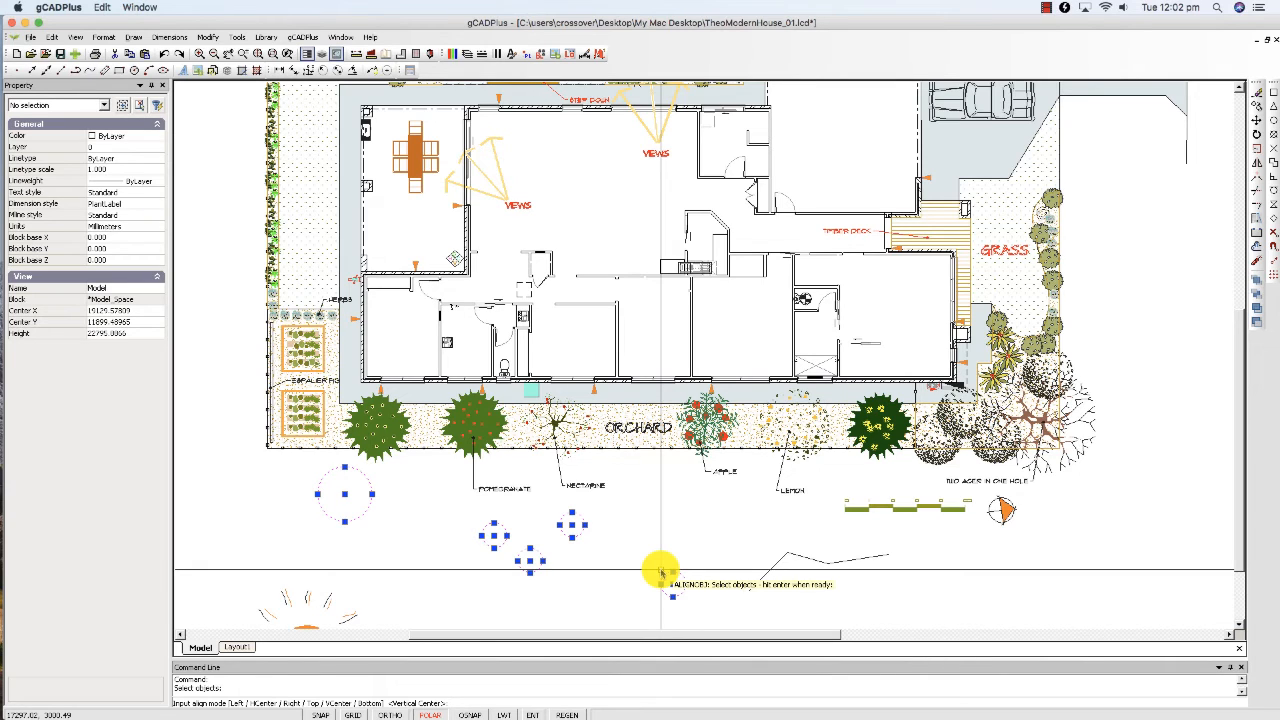
{"action": "key", "text": "Return"}
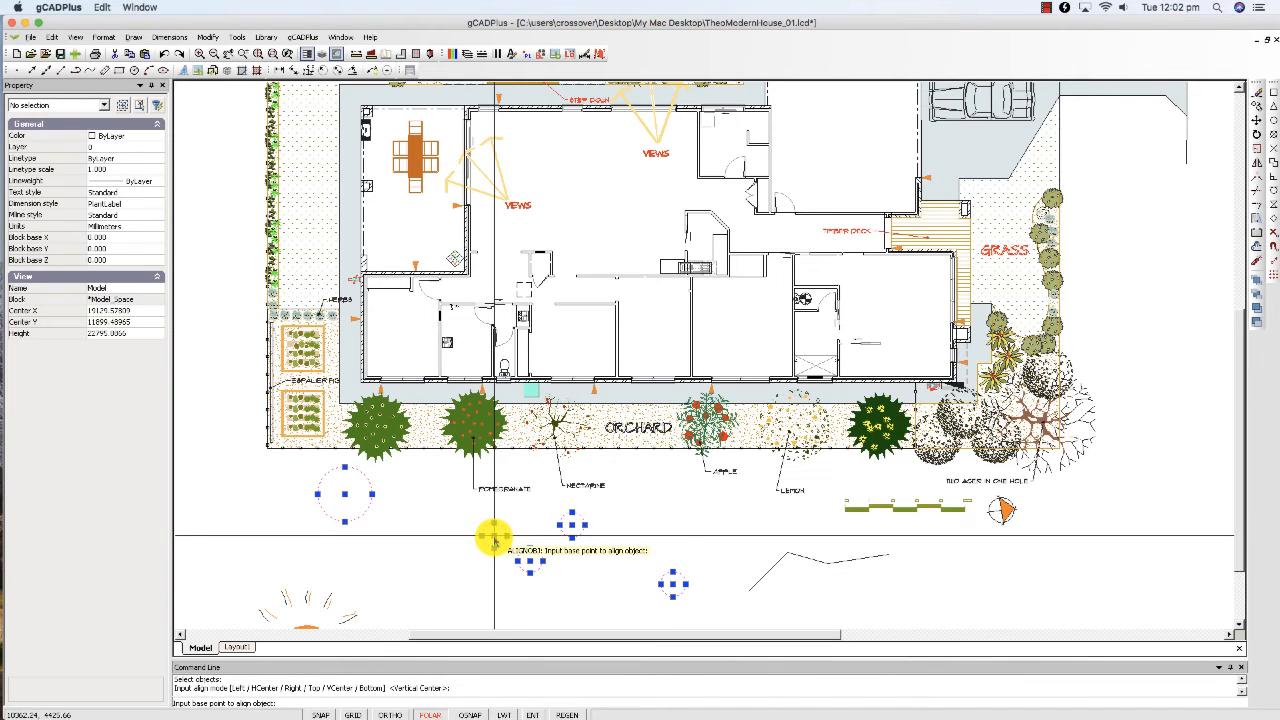
{"action": "left_click", "coordinate": [493, 538]}
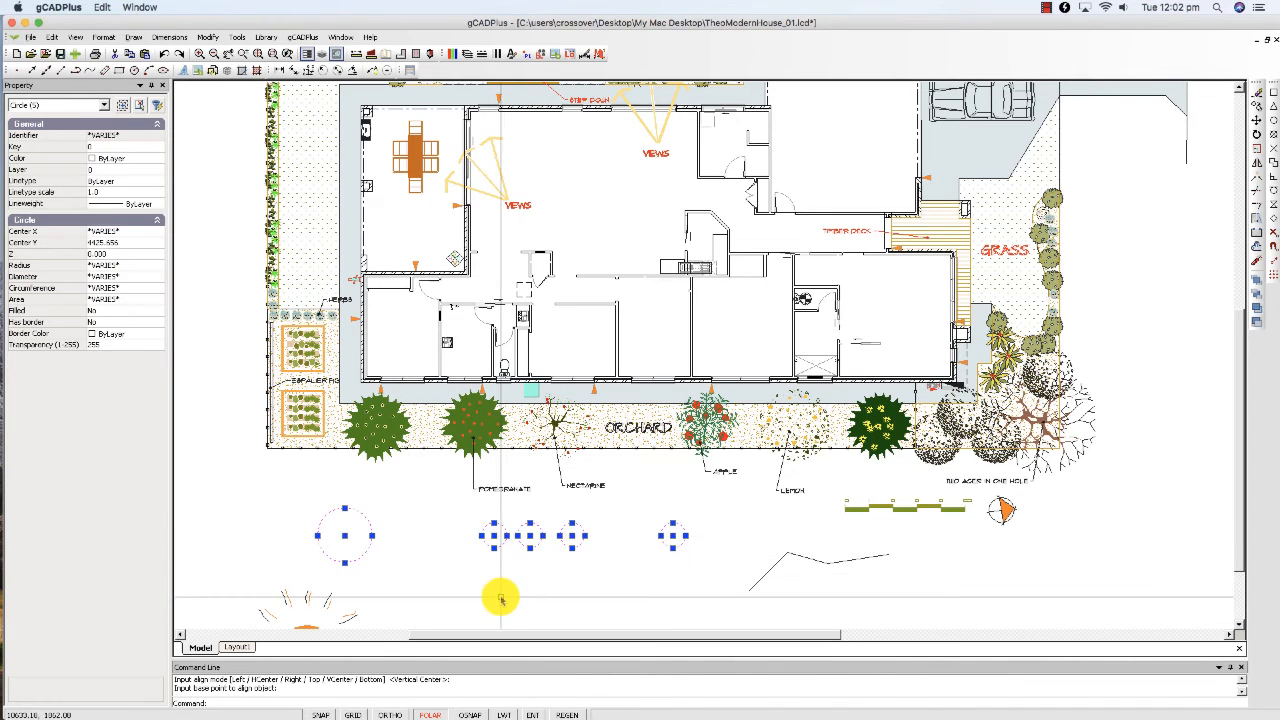
{"action": "key", "text": "Escape"}
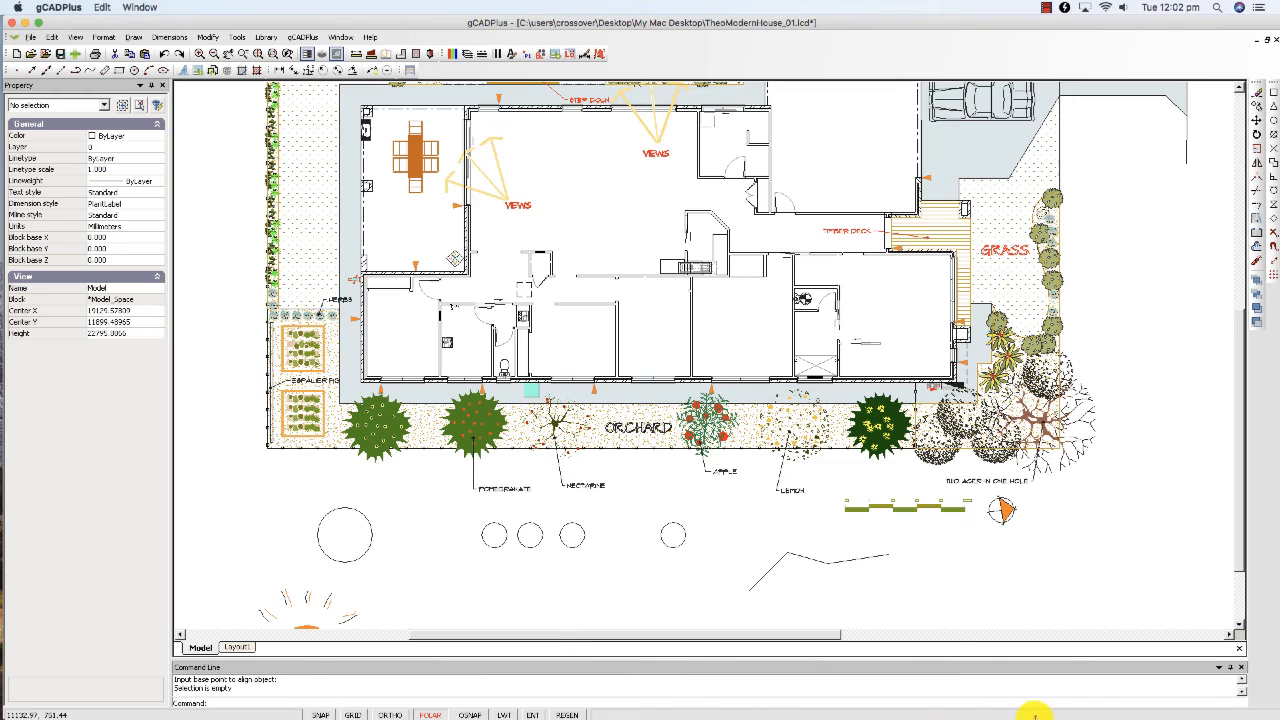
Review the earlier prompts and entries in the command history, including those of the alignment command
{"action": "left_click", "coordinate": [1242, 684]}
{"action": "left_click", "coordinate": [1242, 684]}
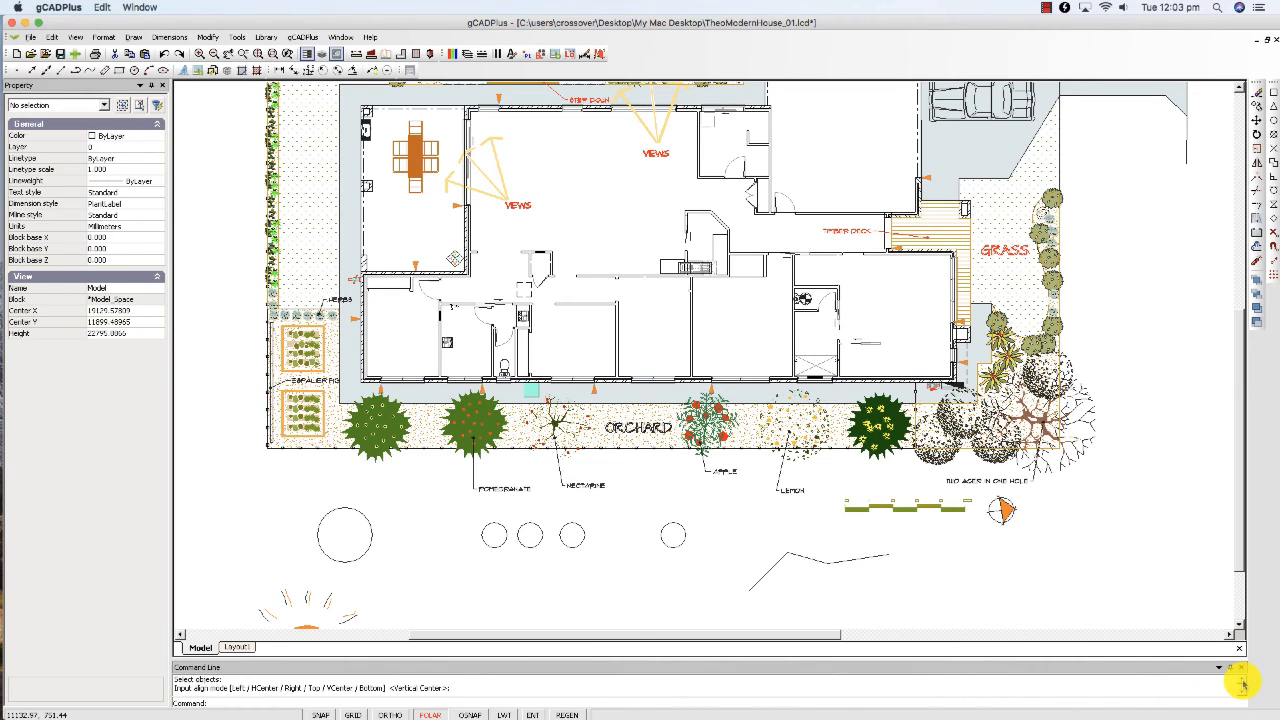
{"action": "left_click", "coordinate": [1242, 684]}
{"action": "left_click", "coordinate": [1242, 684]}
{"action": "left_click", "coordinate": [1242, 684]}
{"action": "left_click", "coordinate": [1242, 684]}
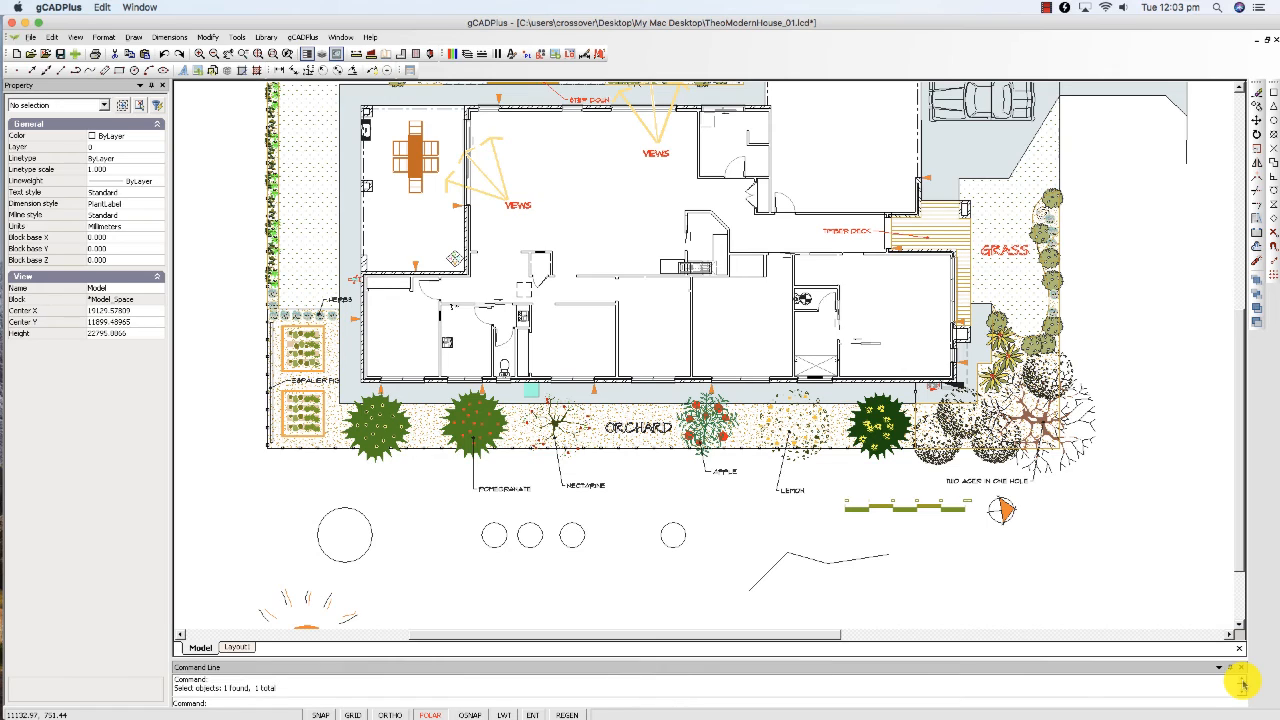
{"action": "left_click", "coordinate": [1243, 692]}
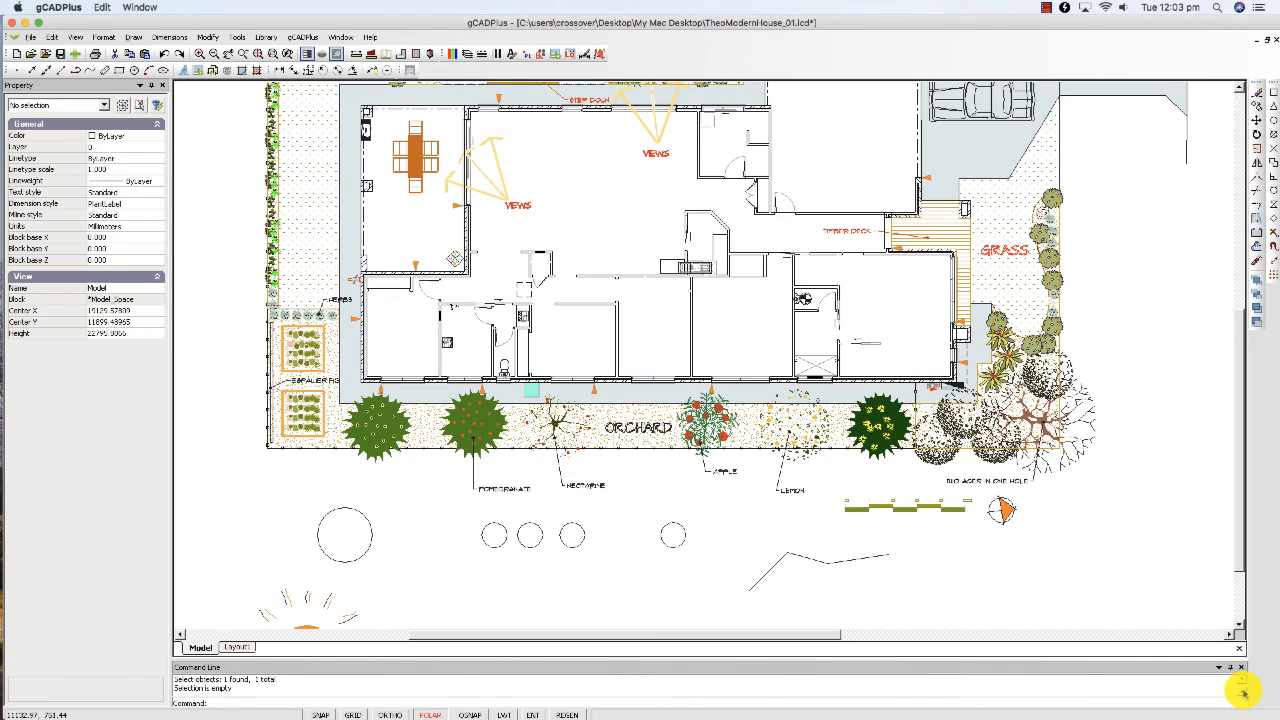
{"action": "left_click", "coordinate": [1243, 692]}
{"action": "left_click", "coordinate": [1242, 684]}
{"action": "left_click", "coordinate": [1242, 684]}
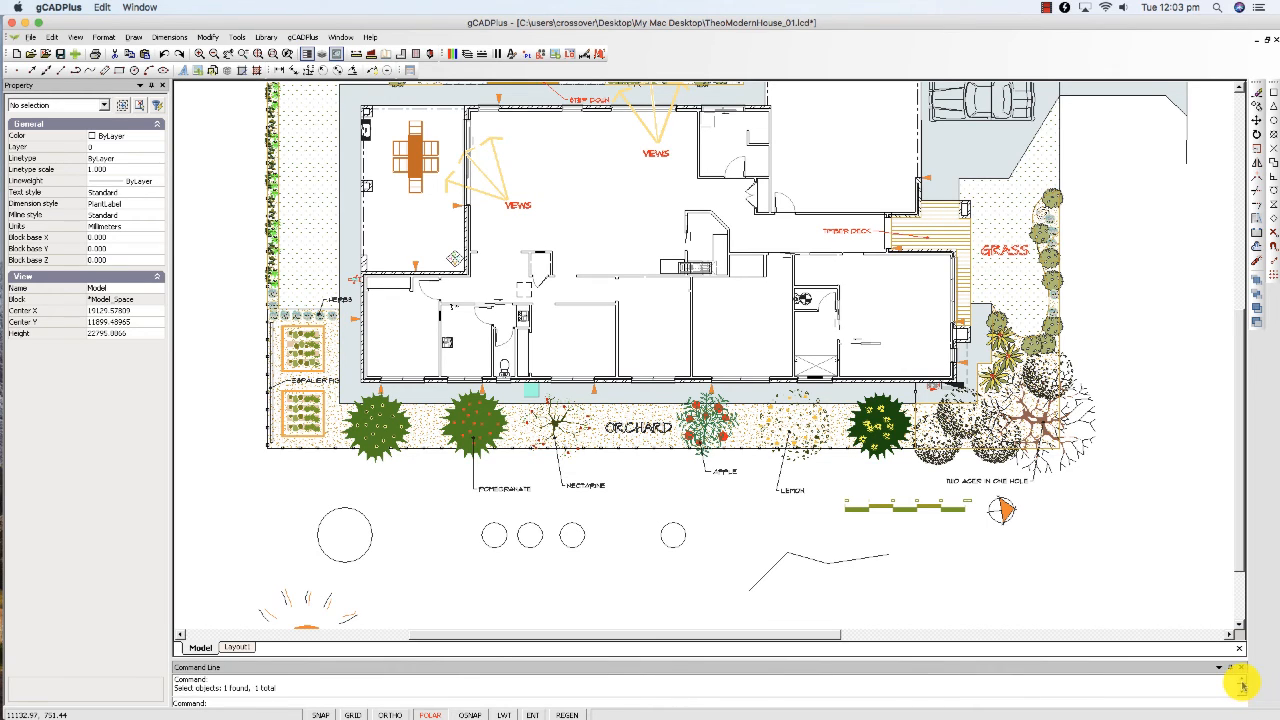